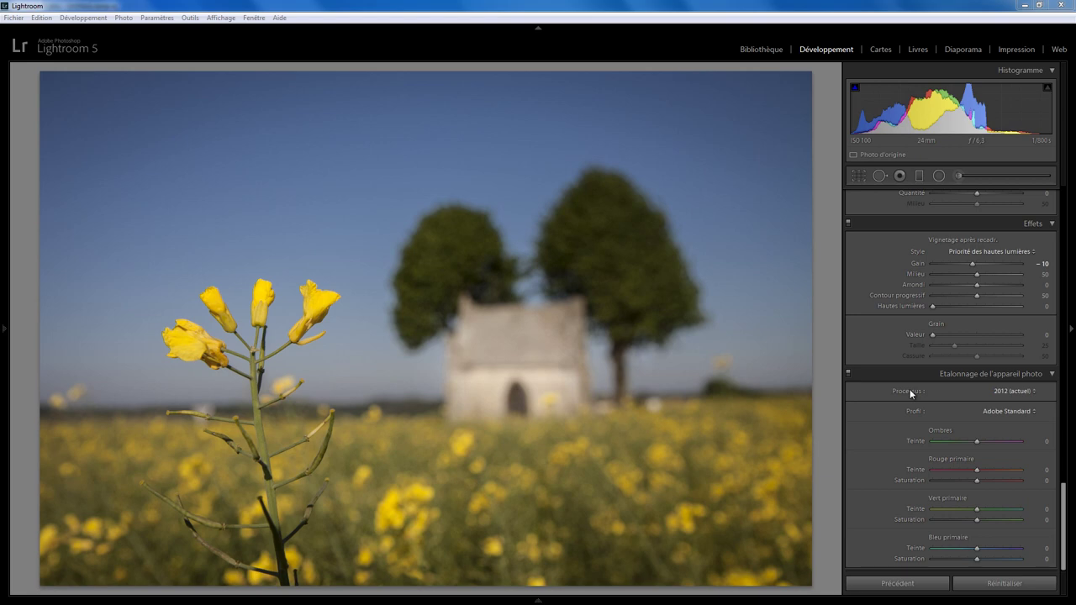
# Step: Browse the process version list several times, leaving it at 2012 (actuel)
pyautogui.click(1005, 391)
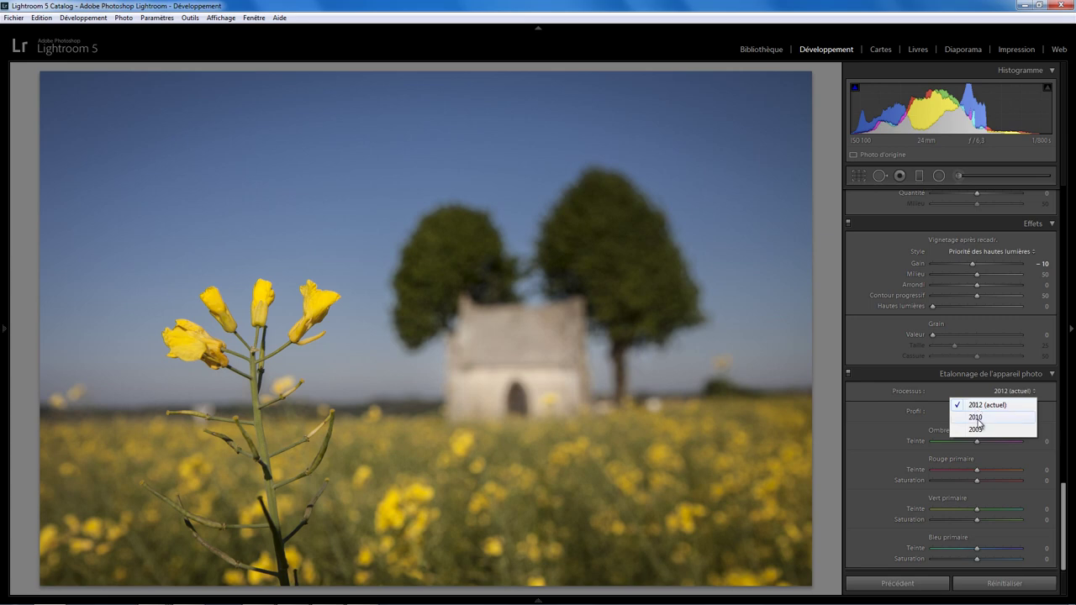
pyautogui.click(877, 391)
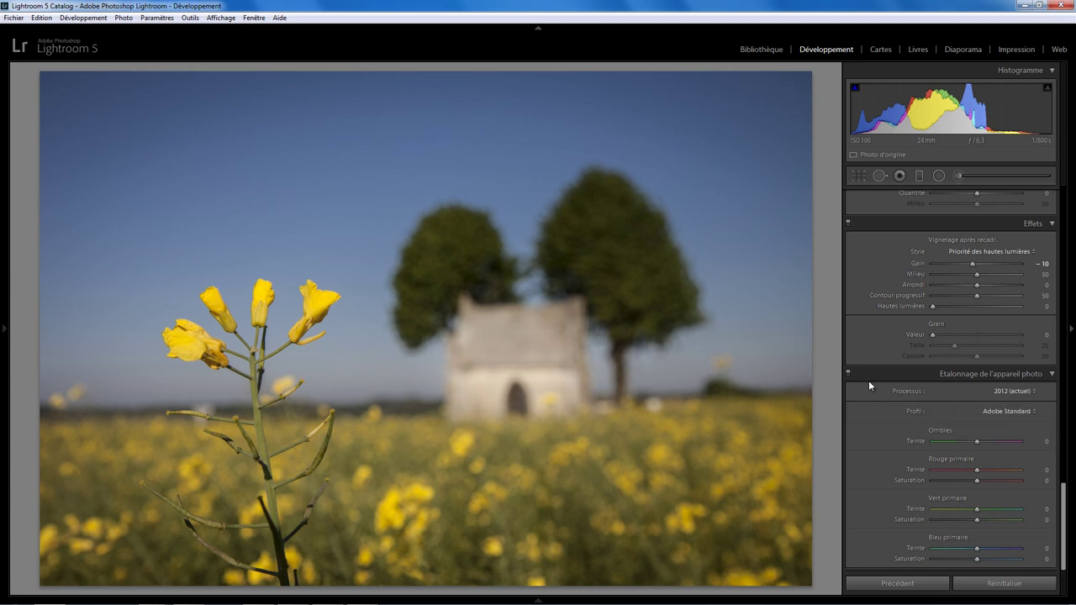
pyautogui.click(1002, 391)
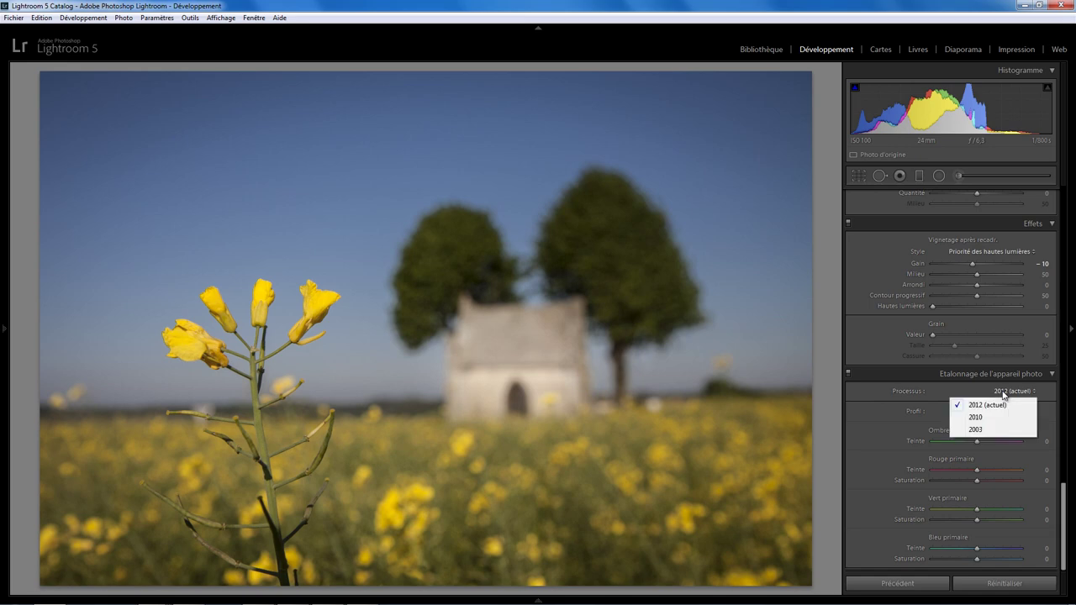
pyautogui.click(872, 392)
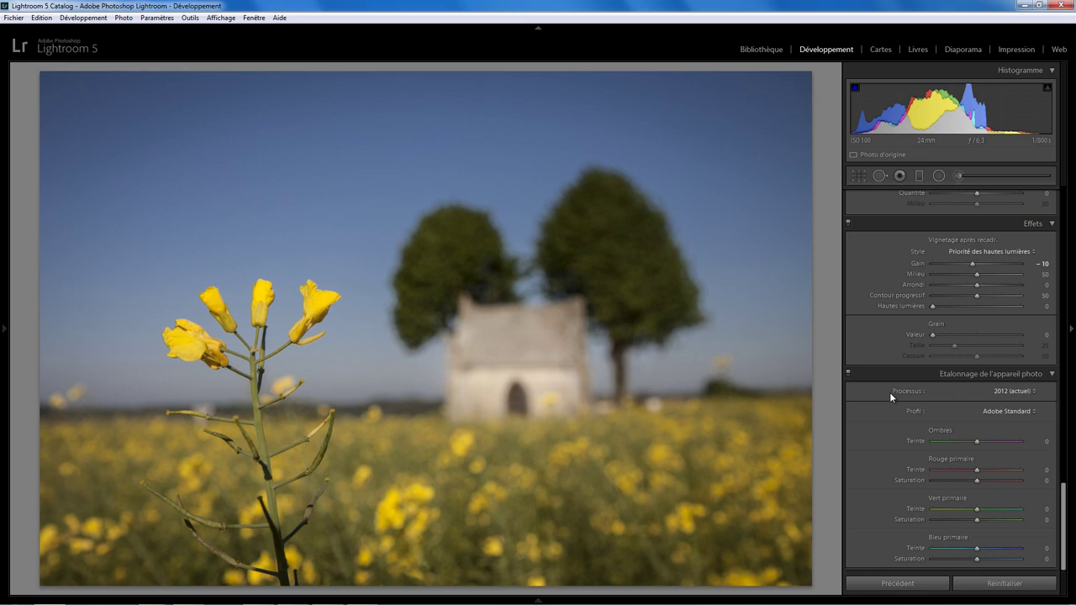
pyautogui.click(1003, 391)
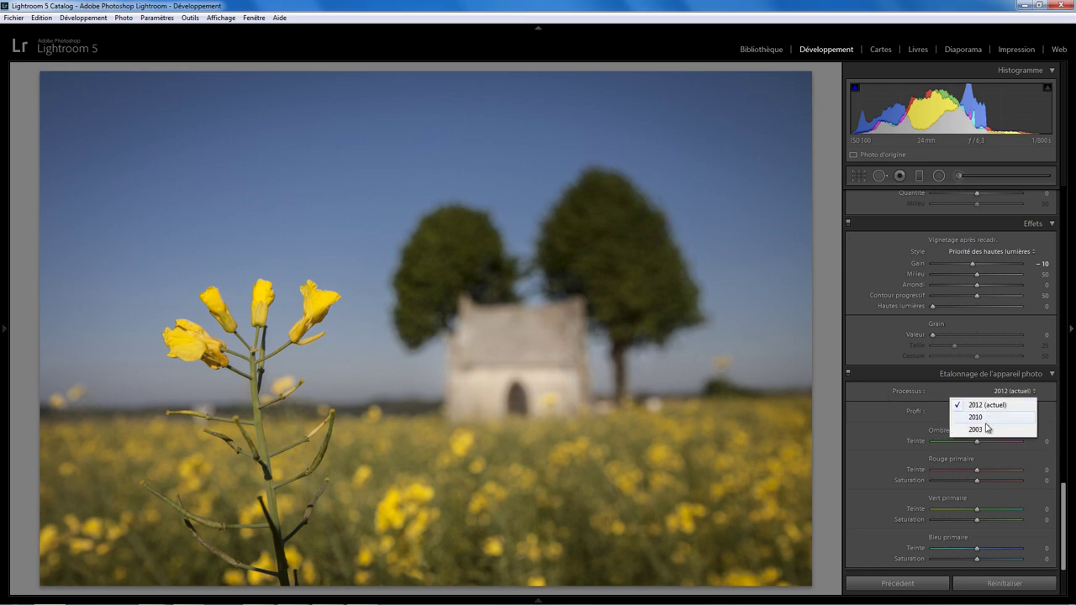
pyautogui.click(860, 389)
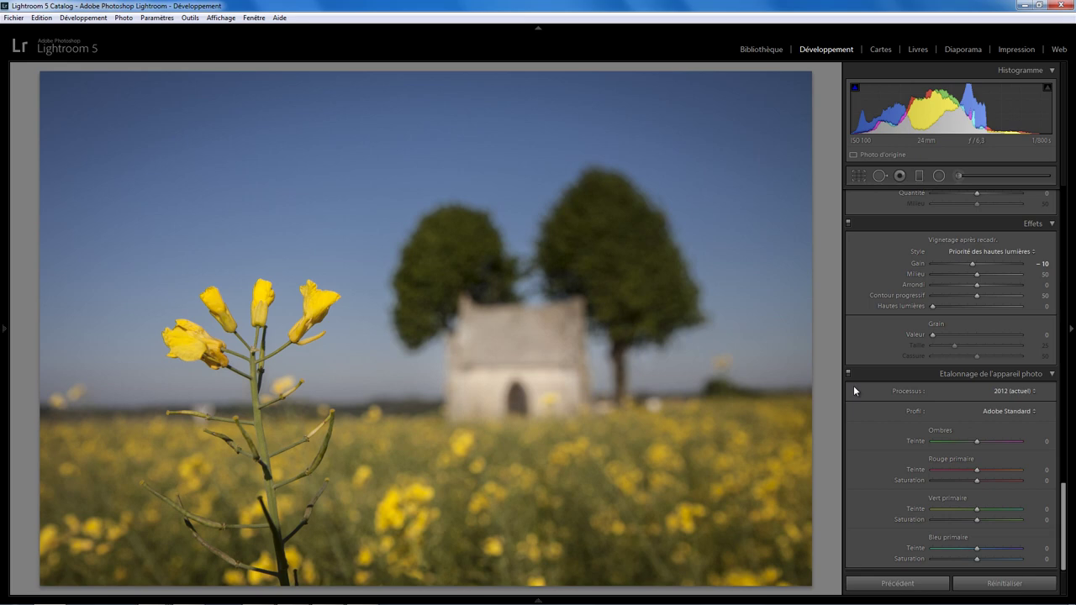
# Step: Switch the photo to process 2003 and bring Recovery and Fill Light into view
pyautogui.click(1001, 391)
pyautogui.click(980, 430)
pyautogui.moveTo(1066, 502); pyautogui.dragTo(1064, 196)
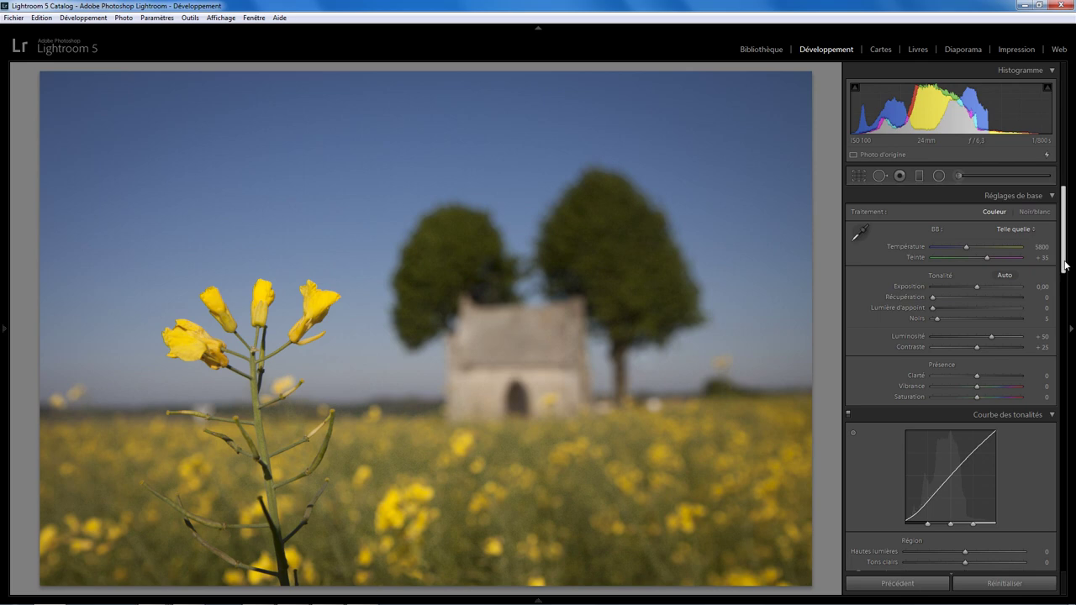
# Step: In Camera Calibration, set the process back to 2012 (actuel)
pyautogui.moveTo(1063, 268); pyautogui.dragTo(1062, 572)
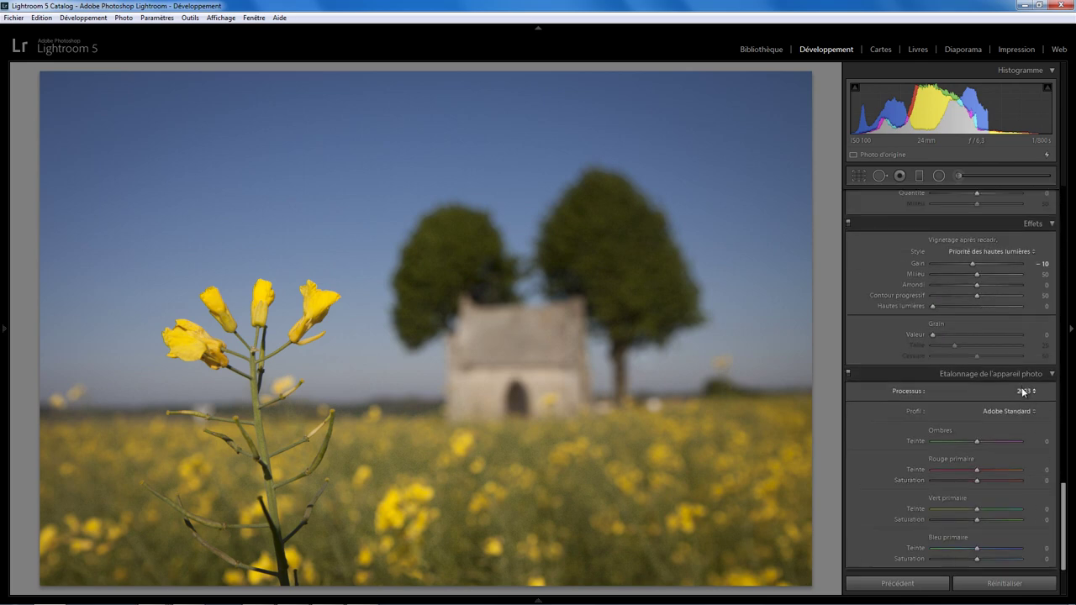
pyautogui.click(1026, 391)
pyautogui.click(987, 405)
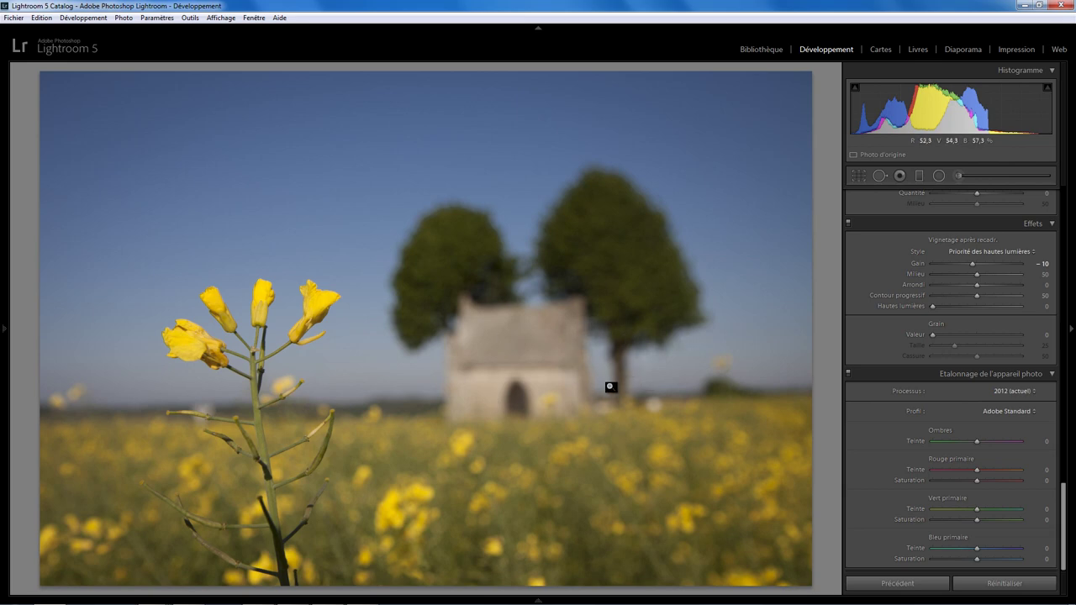
pyautogui.click(999, 411)
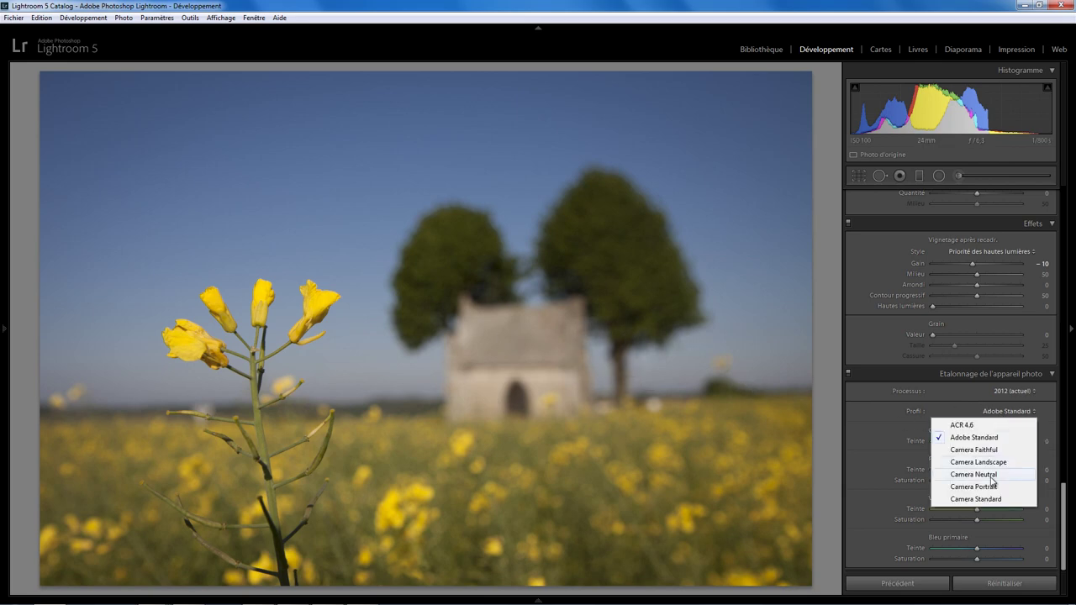
pyautogui.click(973, 462)
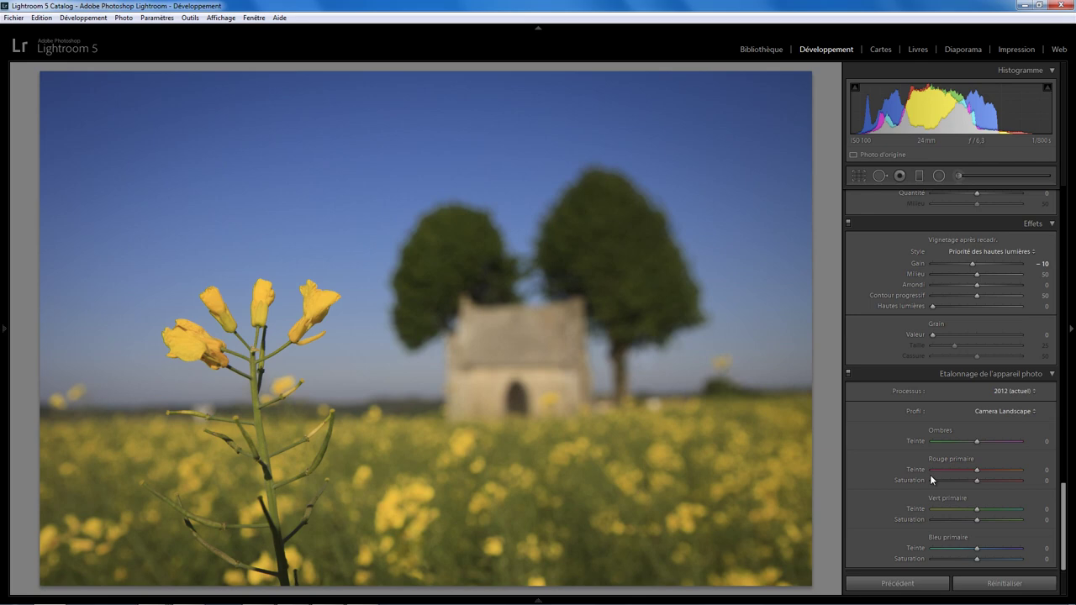
pyautogui.click(987, 413)
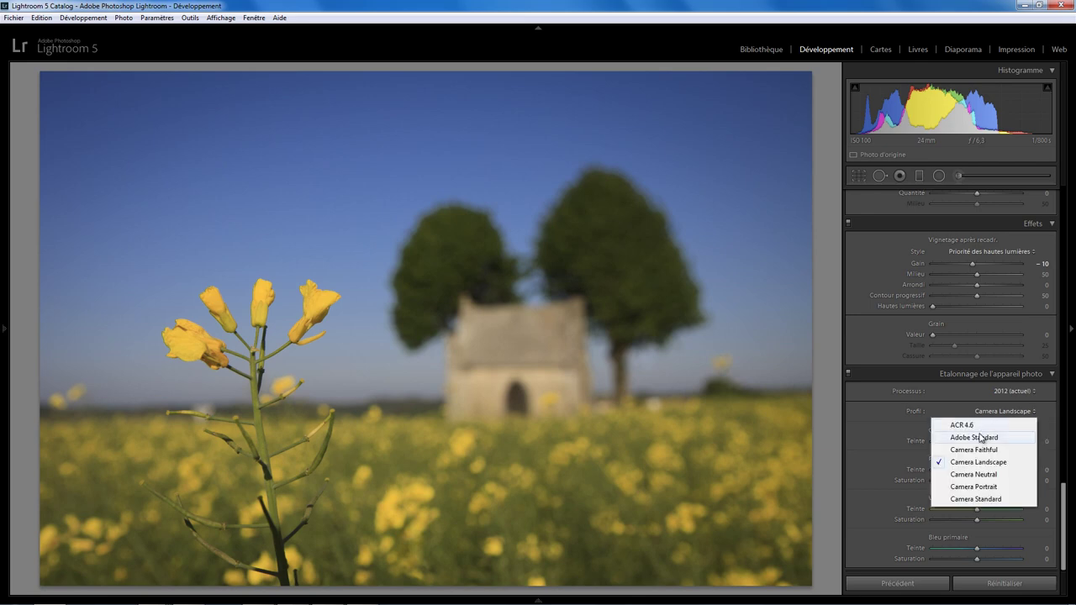
pyautogui.click(981, 437)
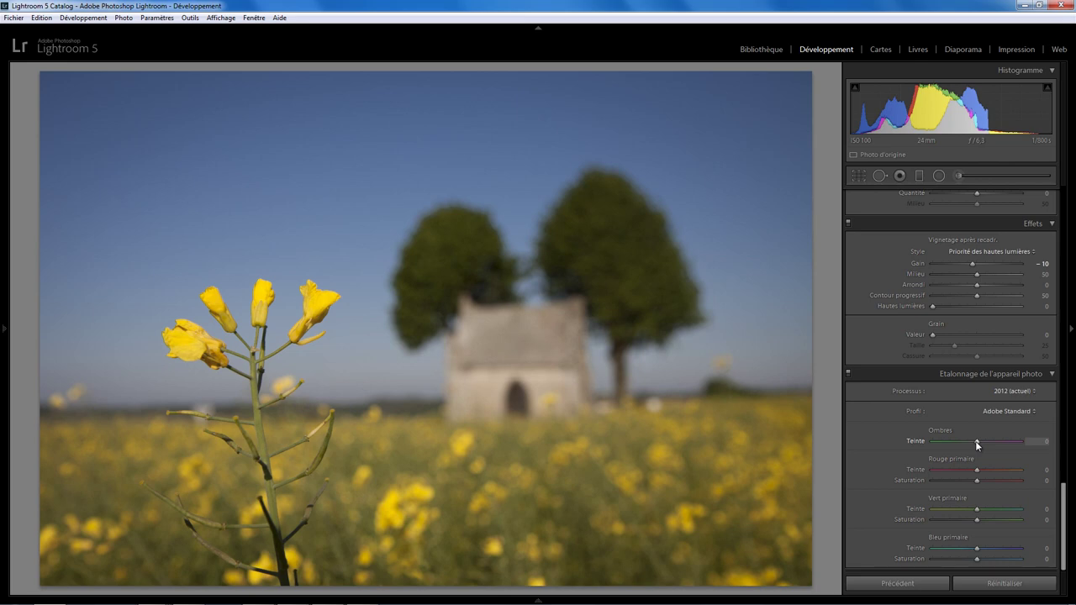
pyautogui.moveTo(975, 441)
pyautogui.mouseDown()
pyautogui.moveTo(960, 437)
pyautogui.moveTo(1012, 440)
pyautogui.mouseUp()
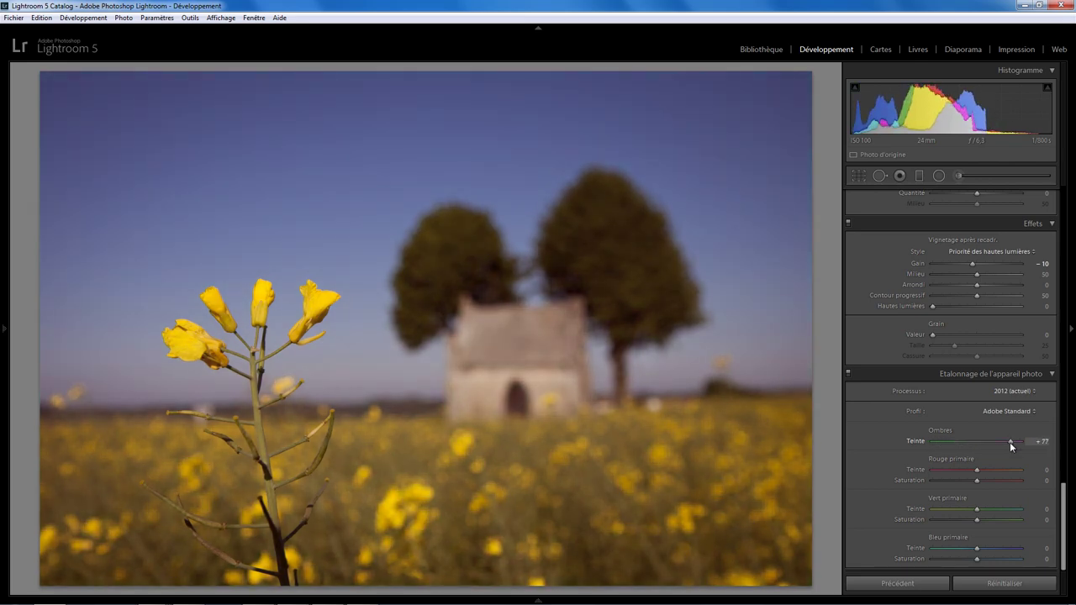
pyautogui.doubleClick(1010, 442)
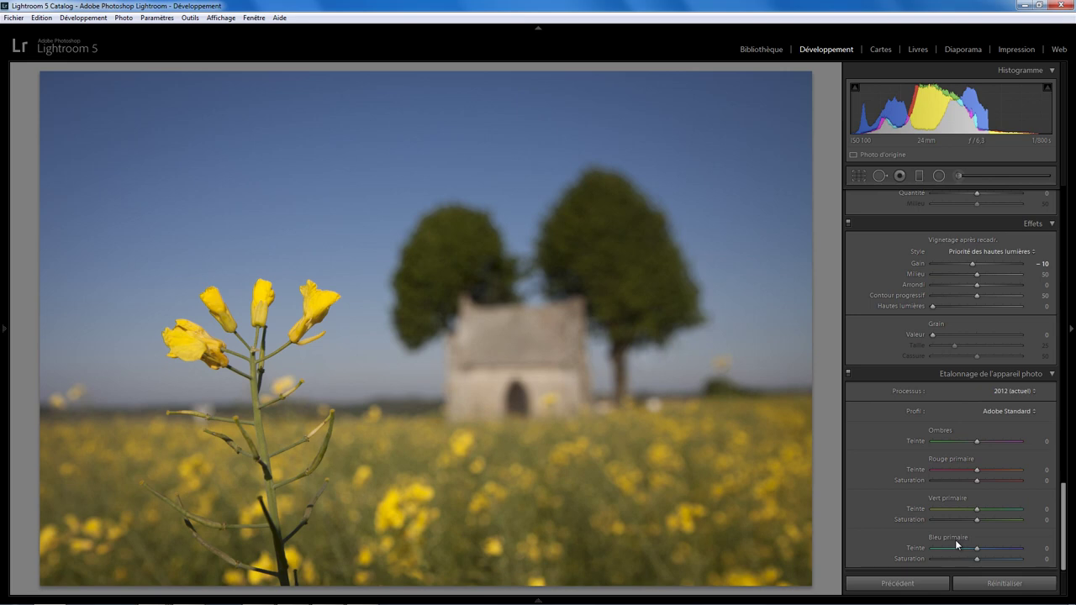
pyautogui.moveTo(976, 471)
pyautogui.mouseDown()
pyautogui.moveTo(918, 470)
pyautogui.moveTo(1033, 483)
pyautogui.mouseUp()
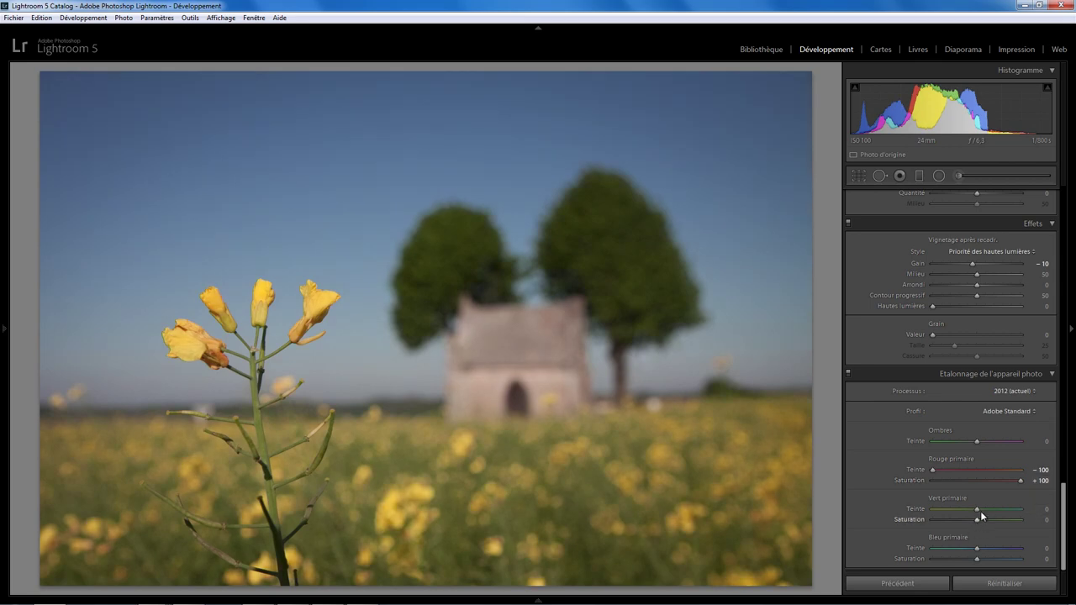
pyautogui.moveTo(977, 520); pyautogui.dragTo(940, 520)
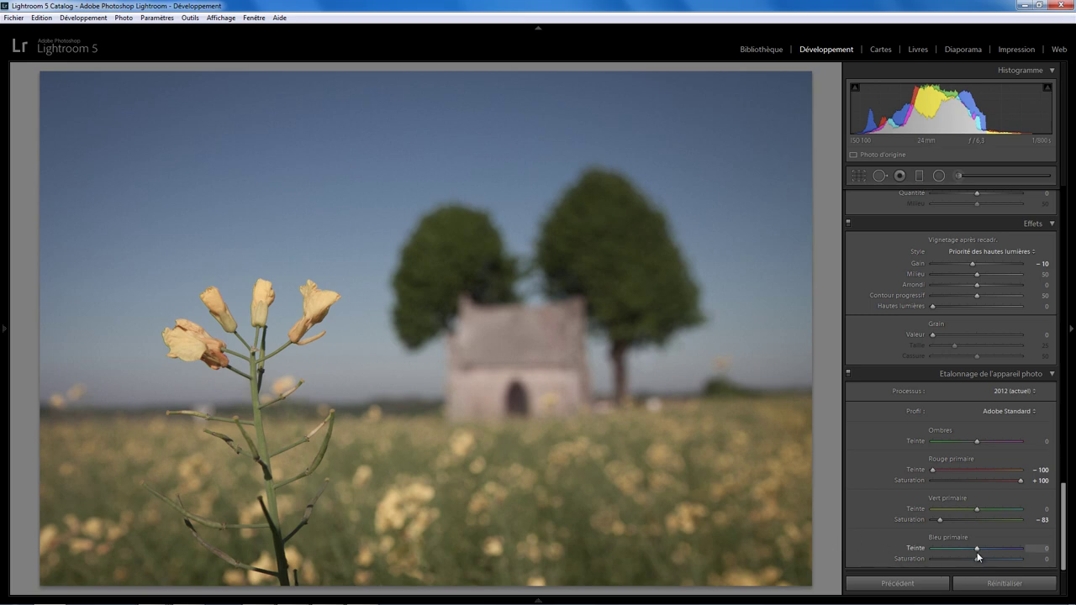
pyautogui.moveTo(977, 550); pyautogui.dragTo(1019, 559)
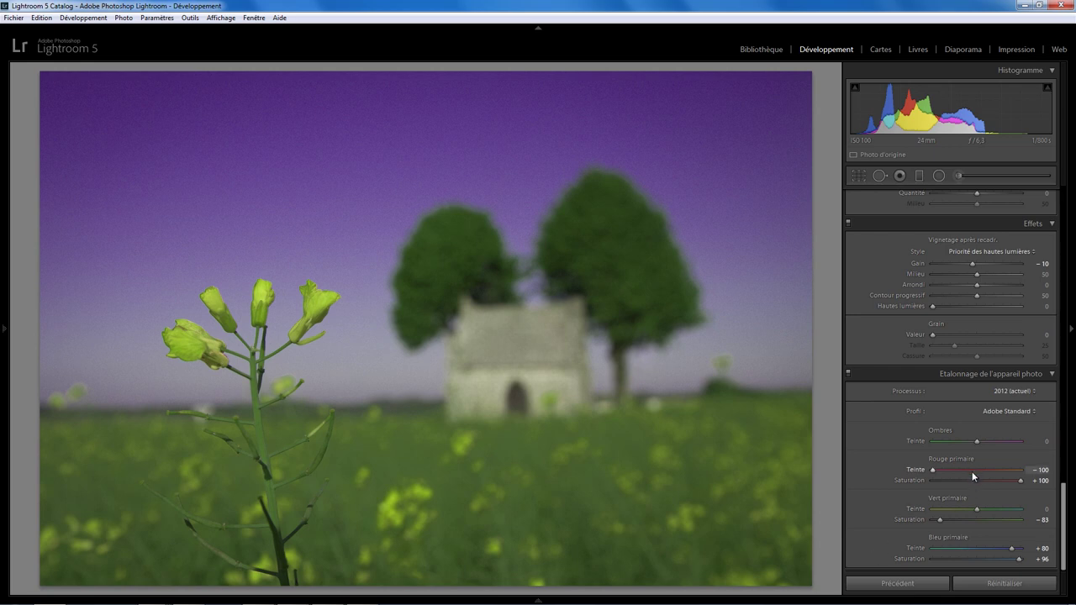
pyautogui.doubleClick(950, 458)
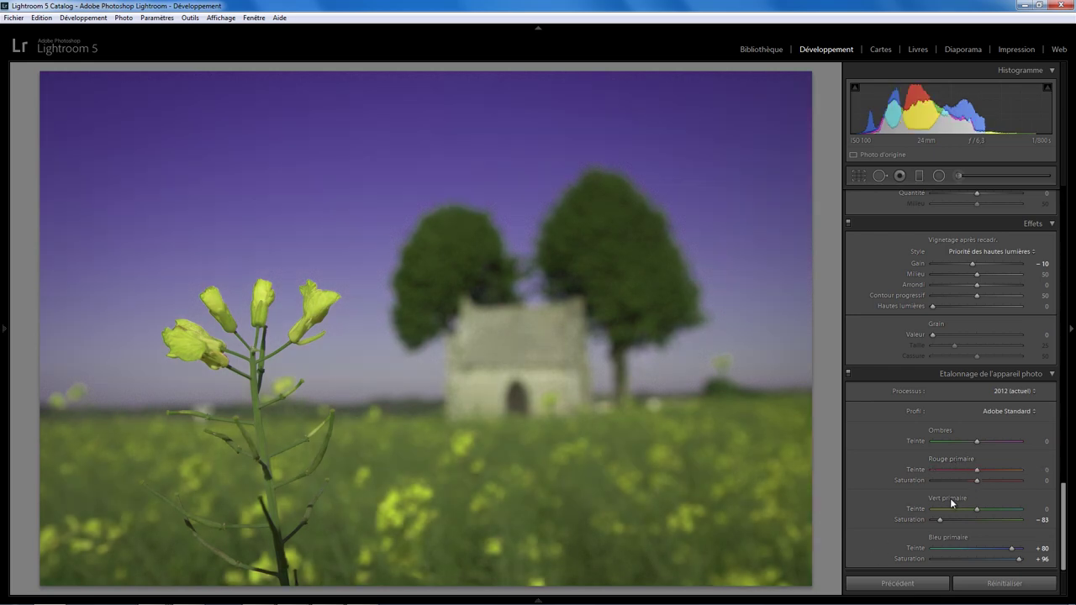
pyautogui.doubleClick(952, 499)
pyautogui.doubleClick(949, 536)
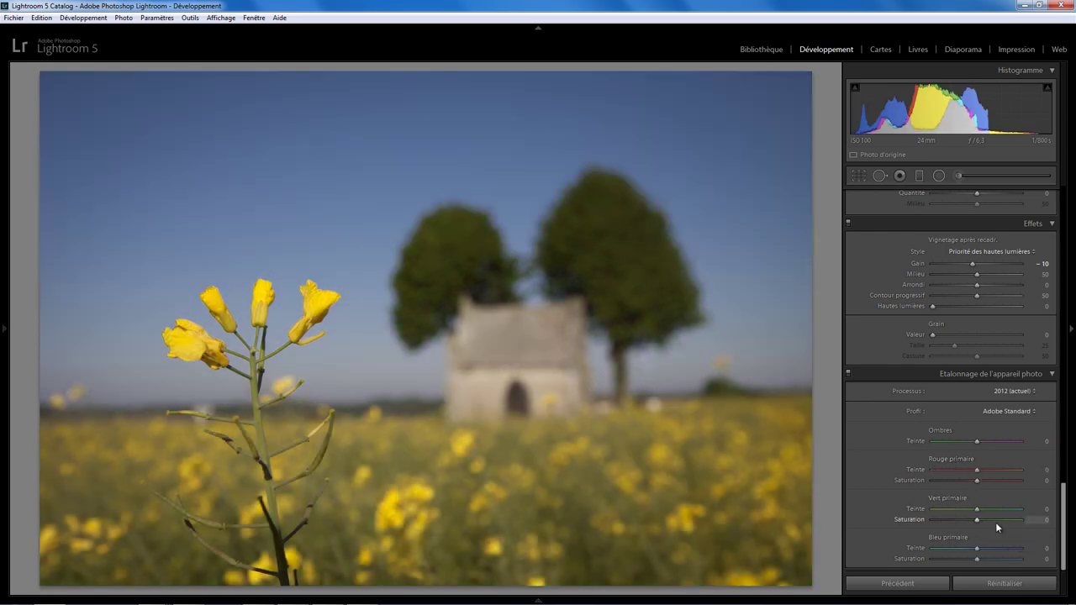